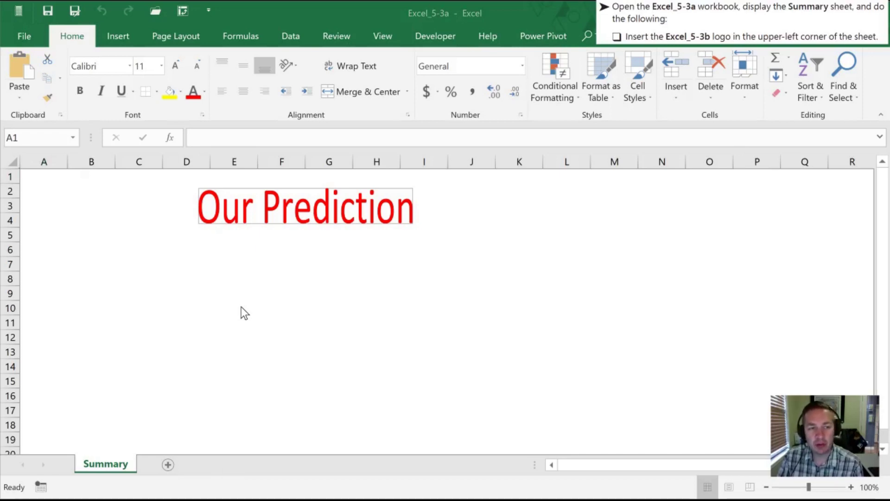
# Insert the Excel_5-3b logo picture from the Objective5 folder at cell A1.
pyautogui.click(41, 178)
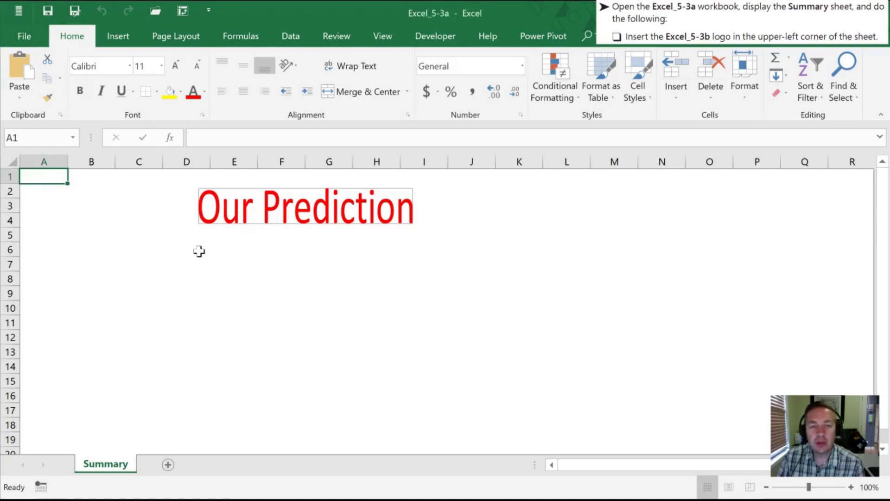
pyautogui.click(118, 37)
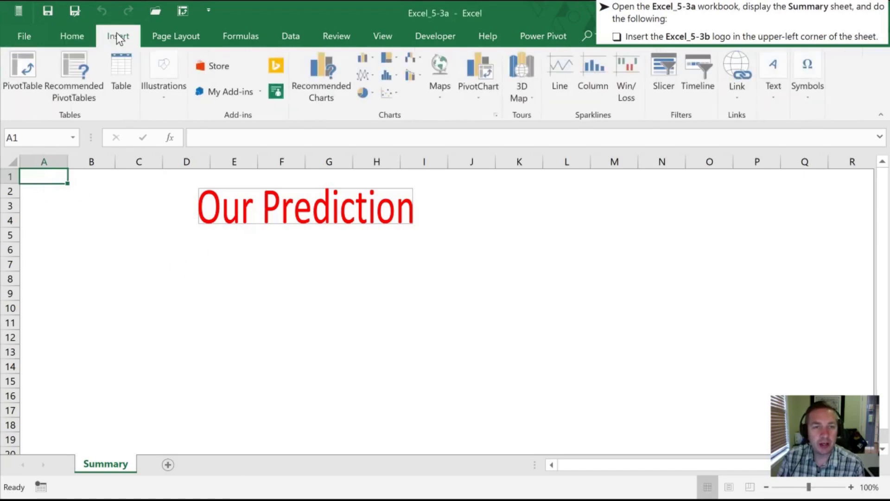
pyautogui.click(165, 69)
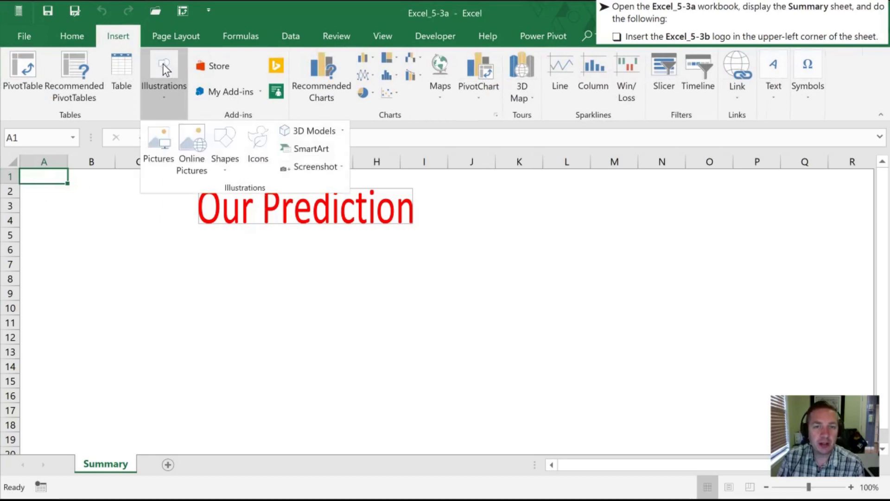
pyautogui.click(157, 149)
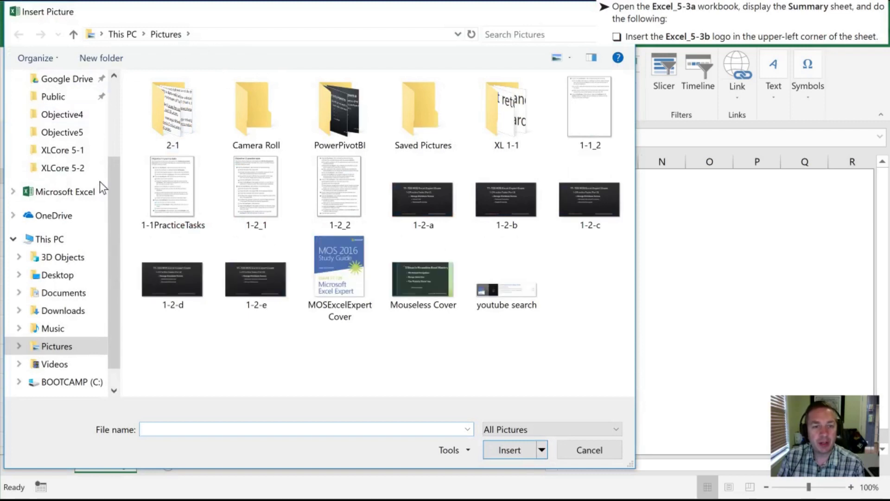
pyautogui.moveTo(115, 231); pyautogui.dragTo(115, 131)
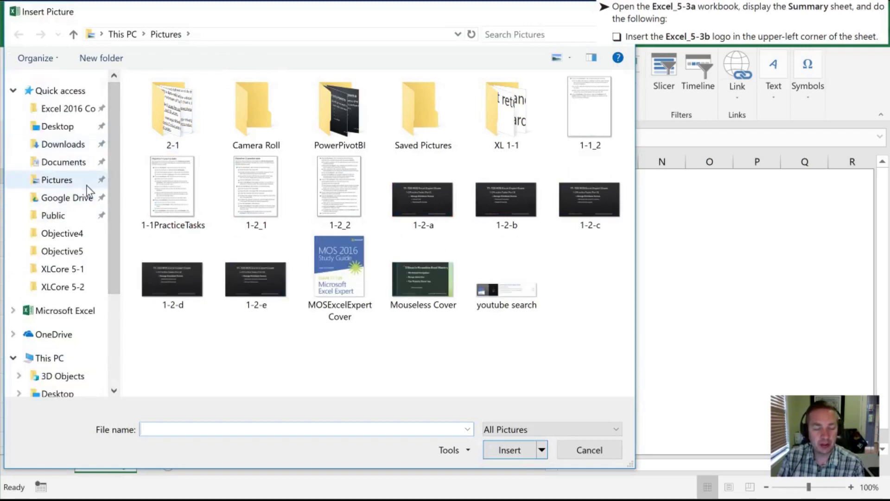
pyautogui.click(65, 110)
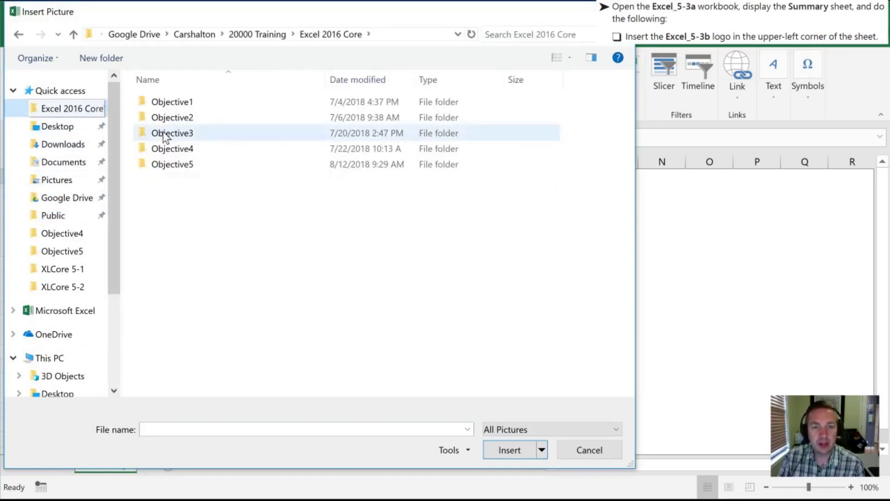
pyautogui.doubleClick(164, 164)
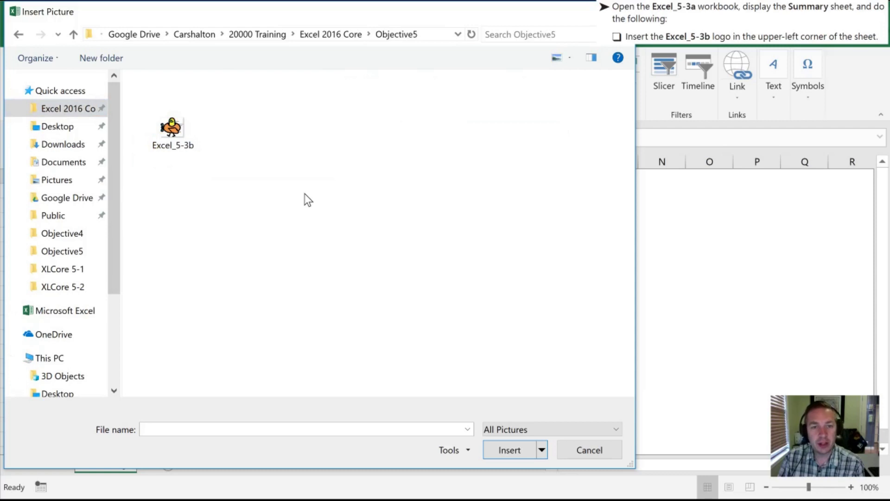
pyautogui.click(169, 131)
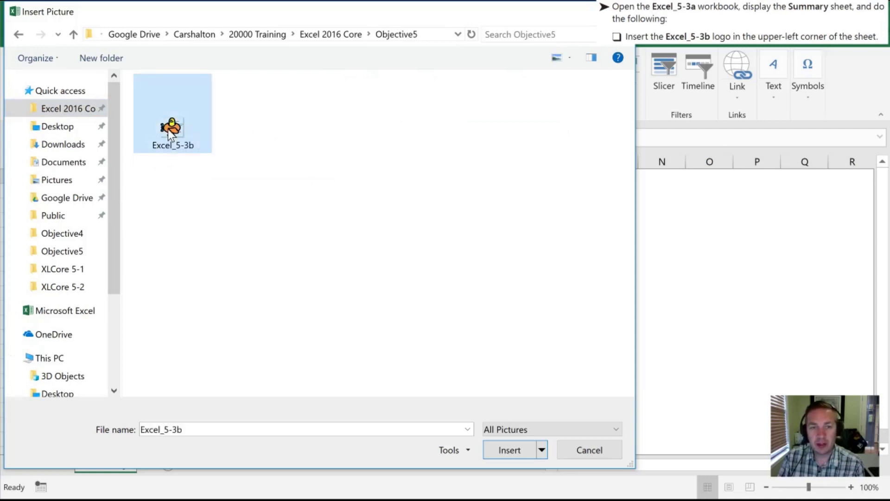
pyautogui.doubleClick(168, 128)
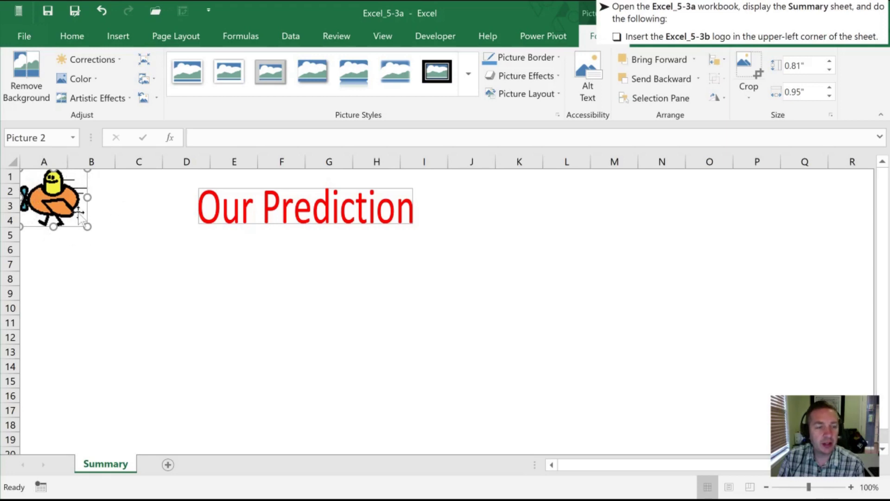
pyautogui.click(122, 275)
pyautogui.moveTo(48, 191); pyautogui.dragTo(166, 278)
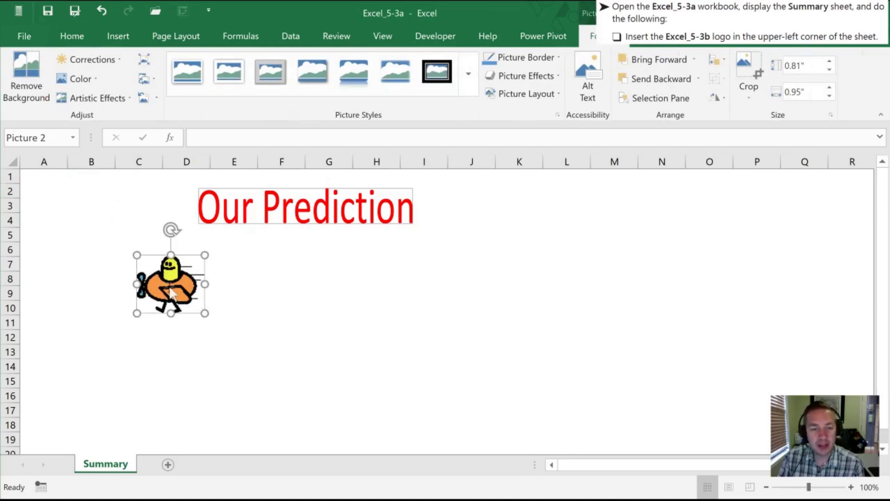
pyautogui.moveTo(168, 293); pyautogui.dragTo(56, 204)
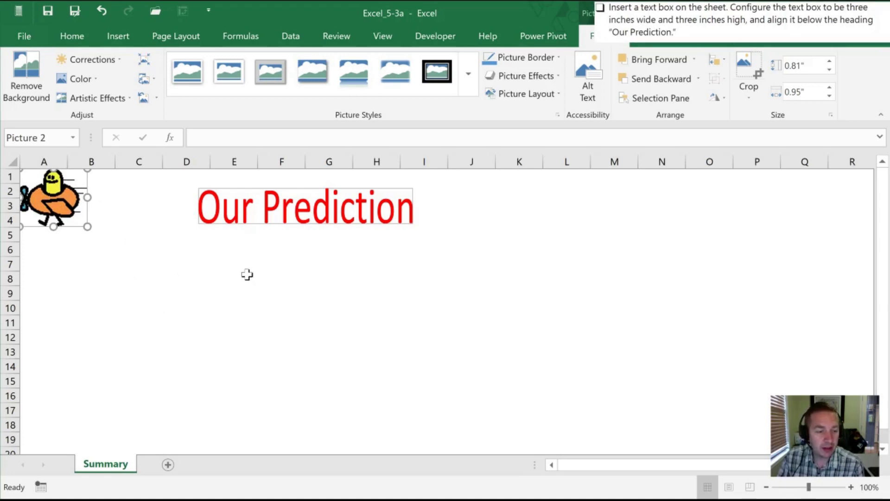
# Draw a text box under the Our Prediction heading from G7 down to row 17.
pyautogui.click(218, 251)
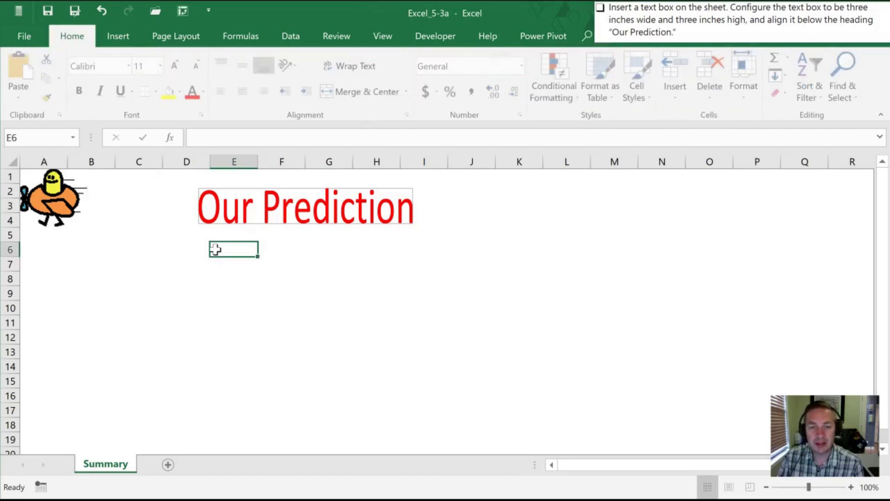
pyautogui.click(312, 260)
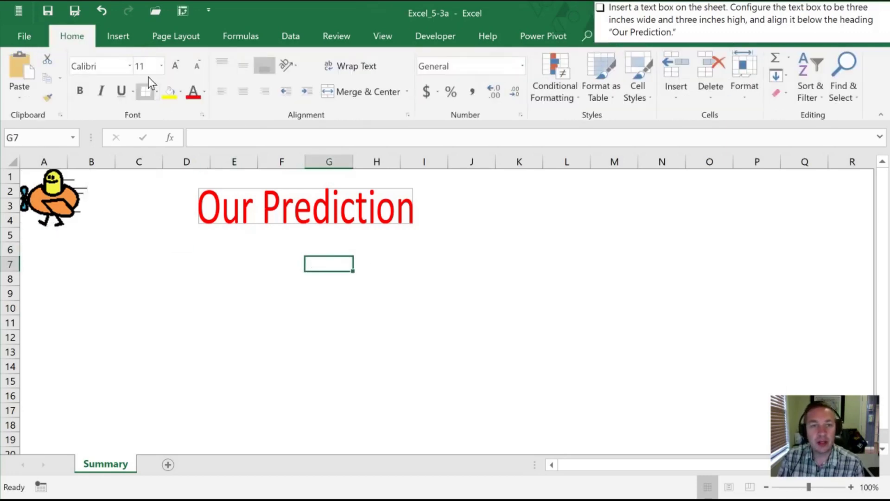
pyautogui.click(112, 34)
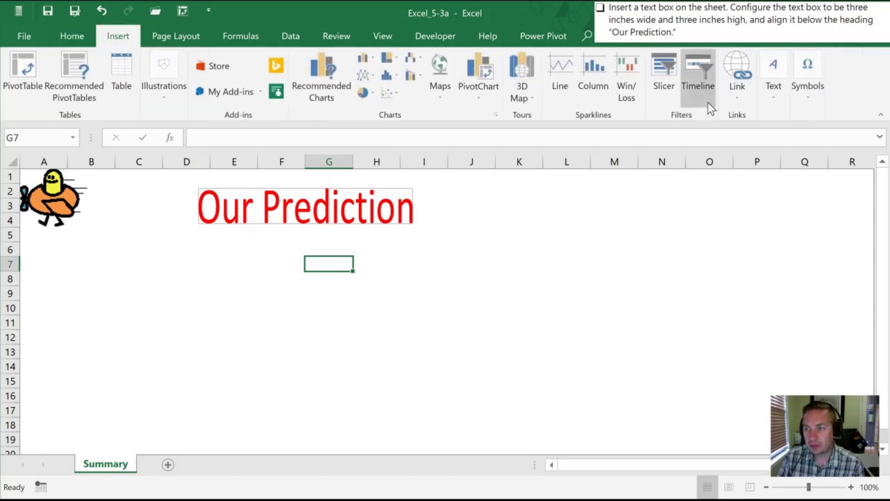
pyautogui.click(773, 93)
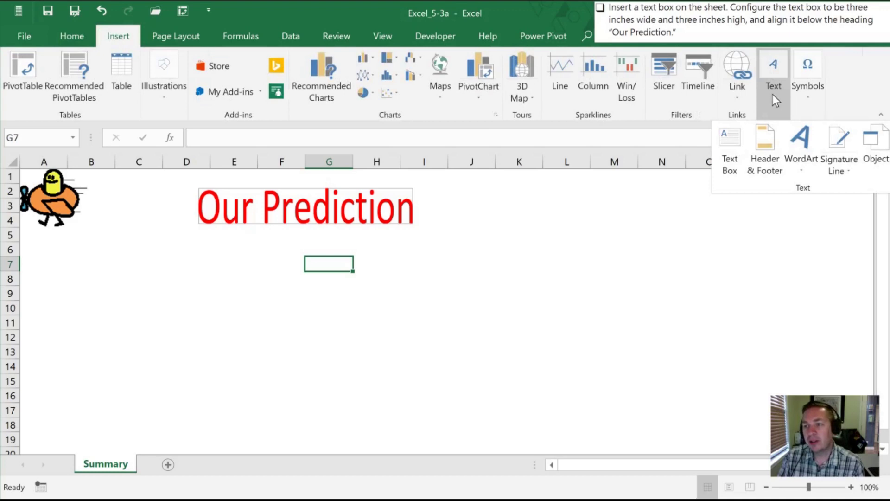
pyautogui.click(733, 140)
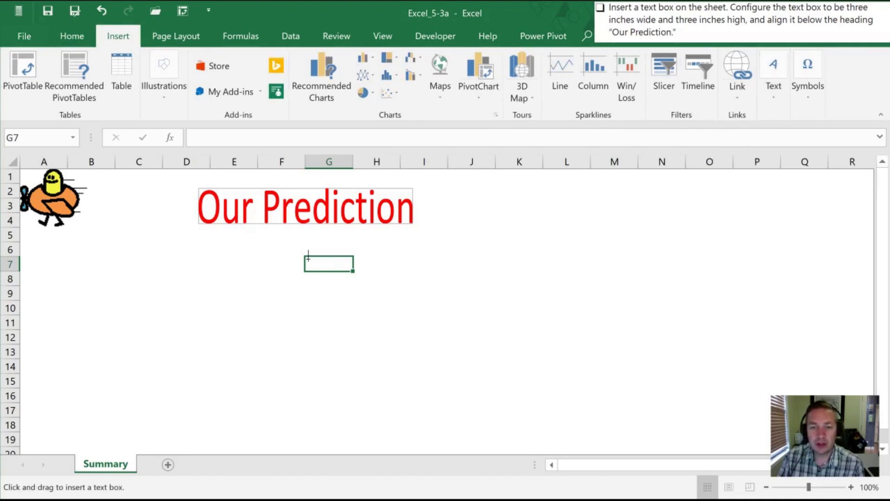
pyautogui.moveTo(307, 255); pyautogui.dragTo(534, 412)
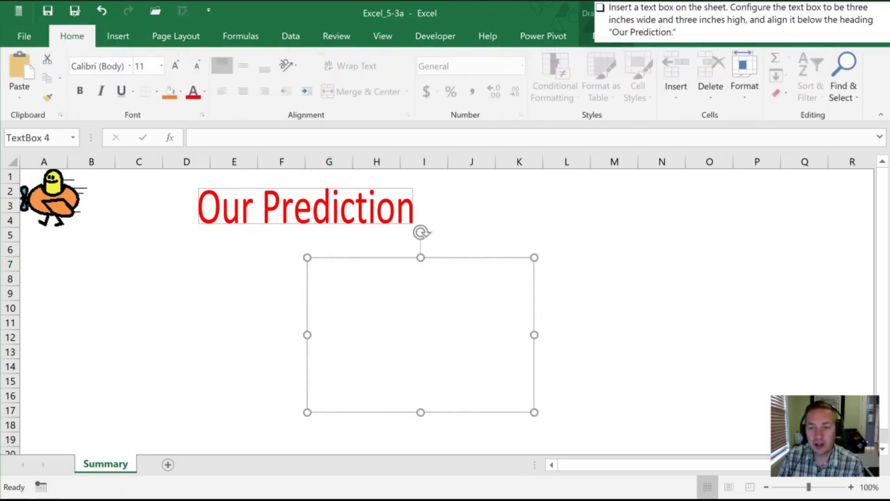
# Size the text box to 3" high by 3" wide and move it beneath the heading.
pyautogui.rightClick(357, 271)
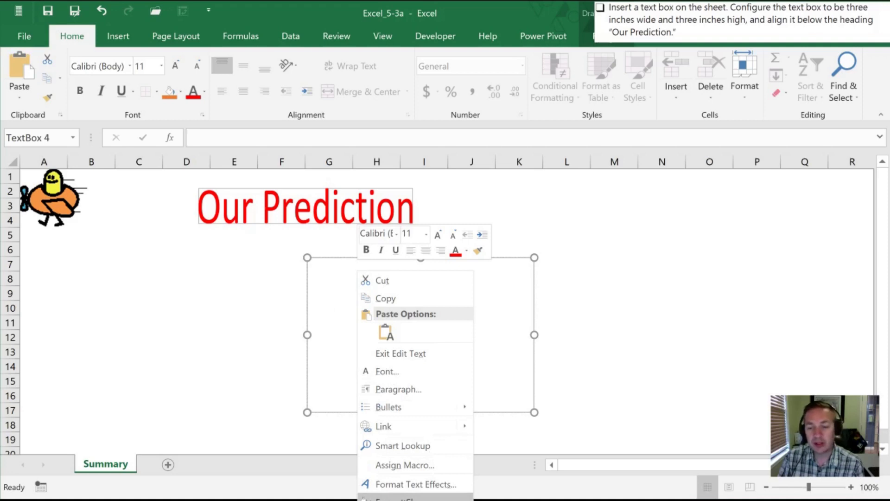
pyautogui.click(394, 497)
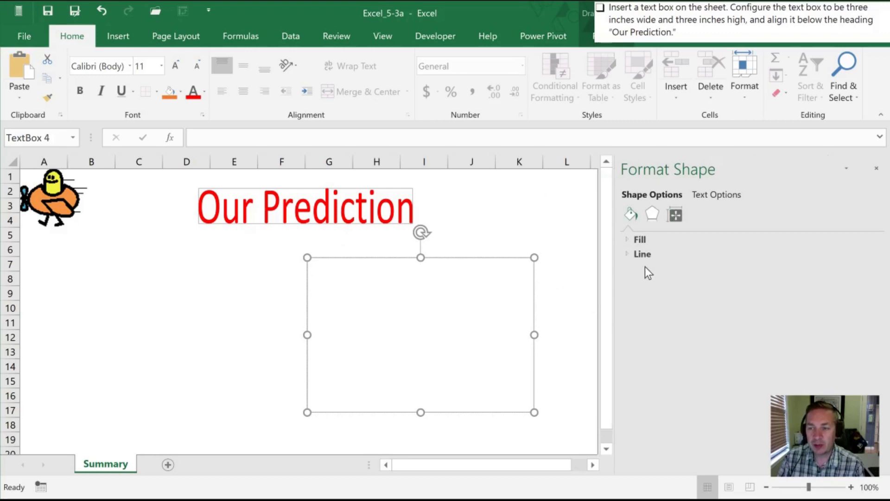
pyautogui.click(680, 216)
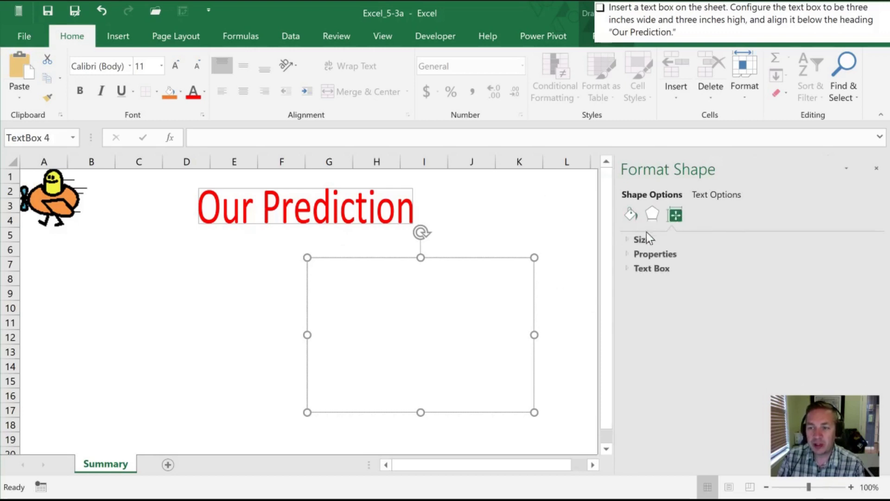
pyautogui.click(633, 242)
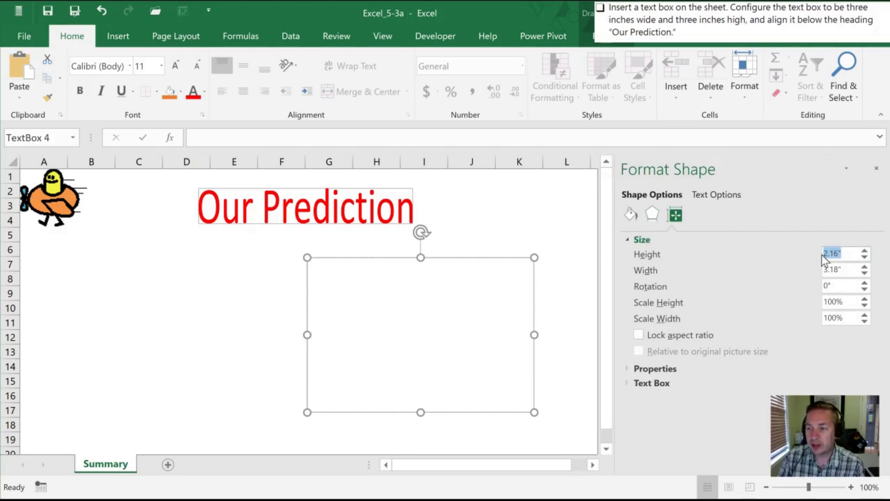
pyautogui.write('3')
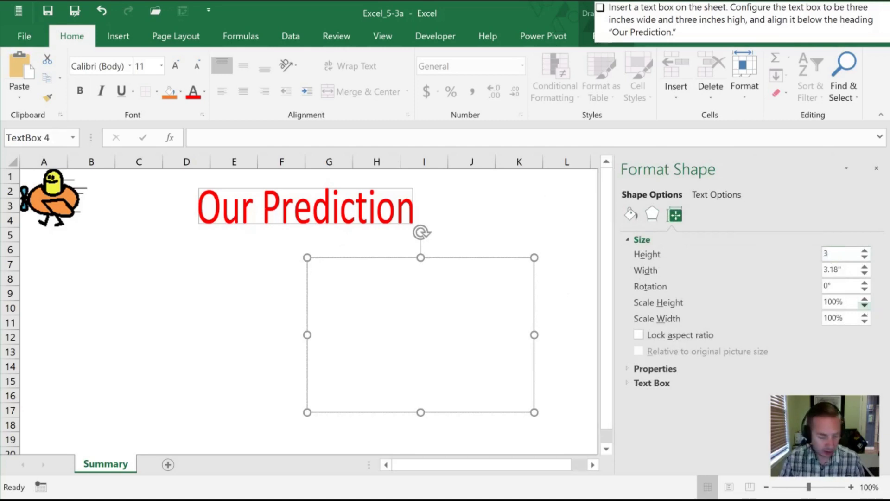
pyautogui.press('Tab')
pyautogui.write('3')
pyautogui.press('Tab')
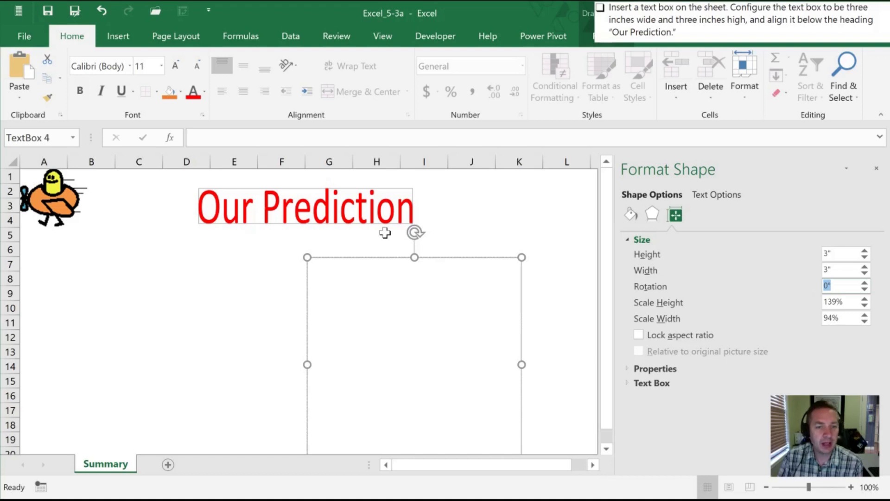
pyautogui.moveTo(342, 254); pyautogui.dragTo(276, 237)
# Align the text box's left edge with the Our Prediction heading and close the Format Shape pane.
pyautogui.click(348, 209)
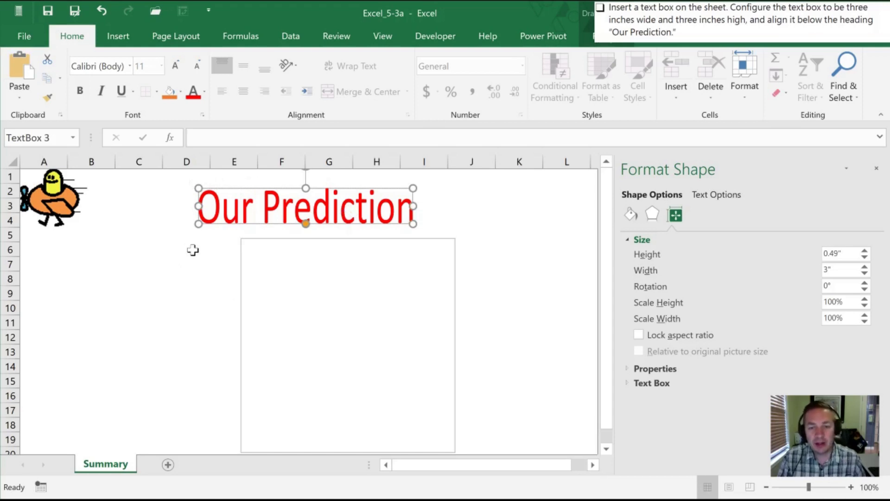
pyautogui.keyDown('shift'); pyautogui.click(348, 239); pyautogui.keyUp('shift')
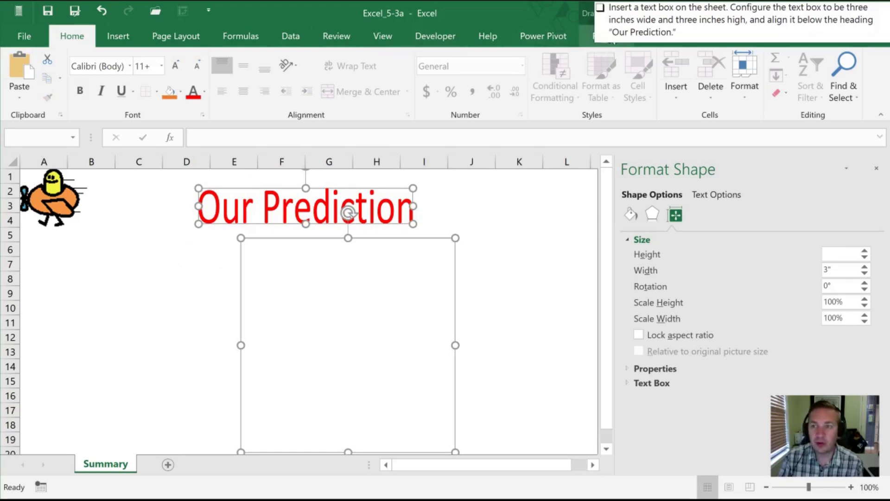
pyautogui.click(607, 40)
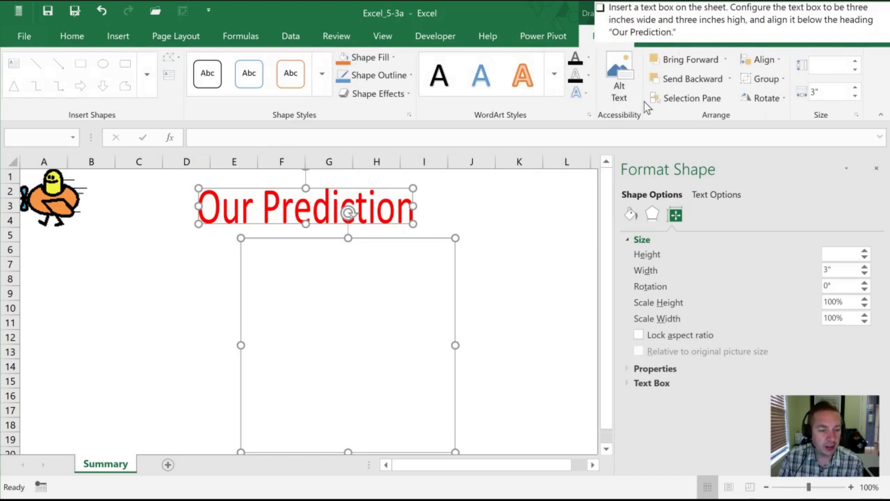
pyautogui.click(744, 63)
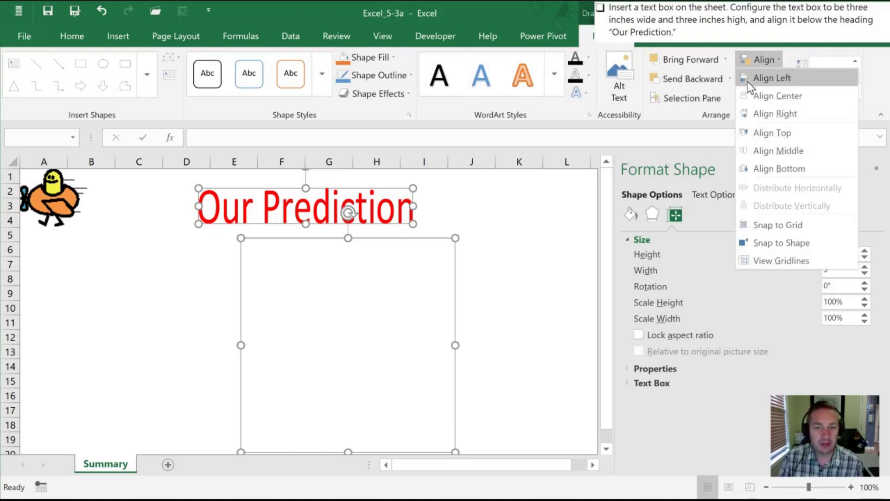
pyautogui.click(748, 81)
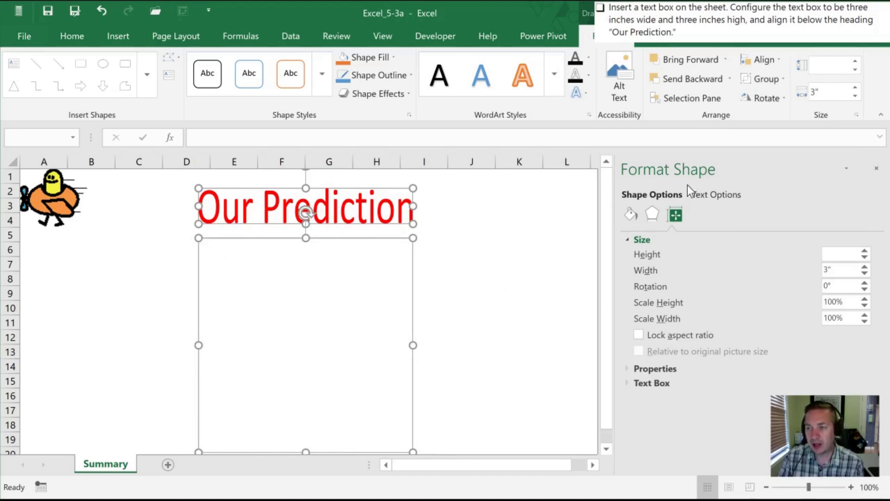
pyautogui.click(878, 170)
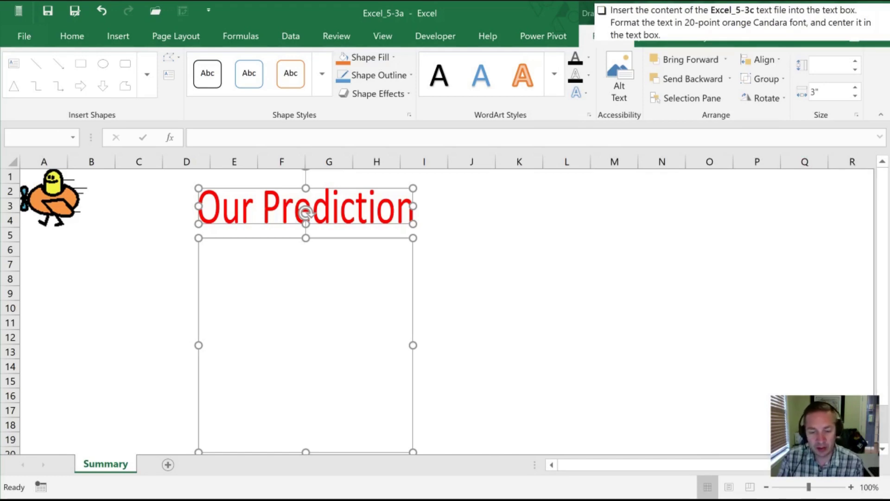
# Copy the entire Excel_5-3c note in Notepad and return to the Excel text box.
pyautogui.hotkey('alt', 'Tab')
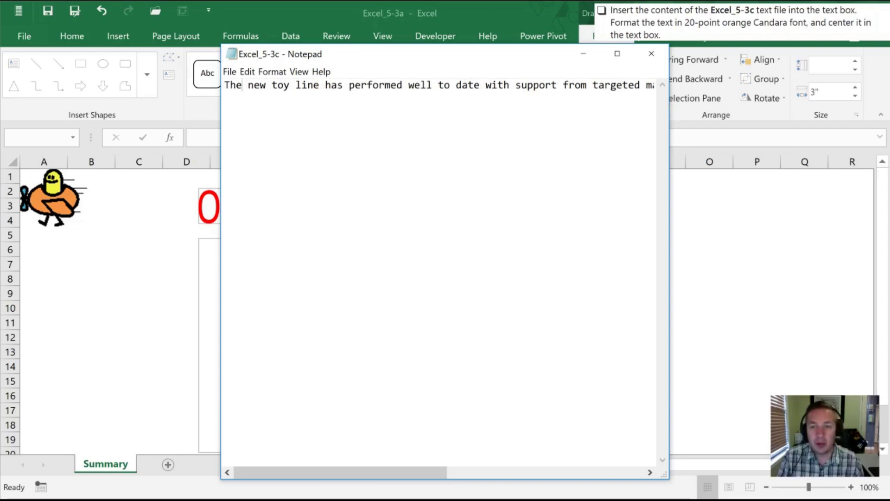
pyautogui.hotkey('ctrl', 'a')
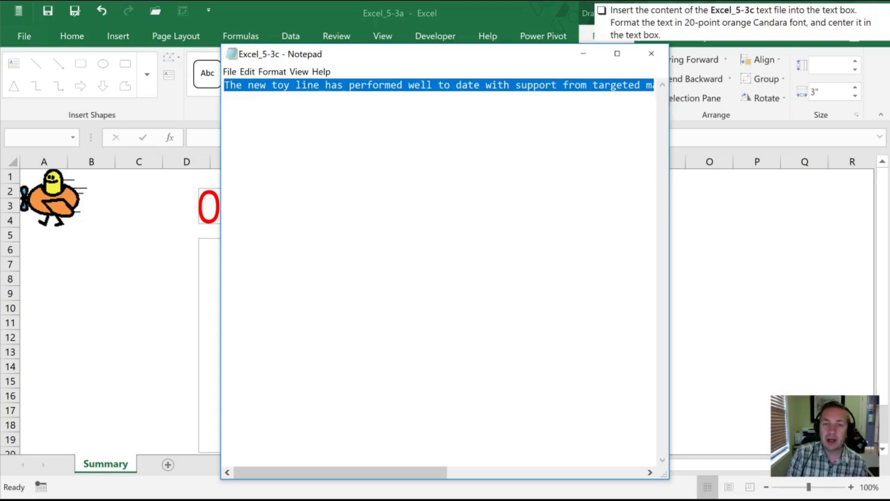
pyautogui.click(210, 272)
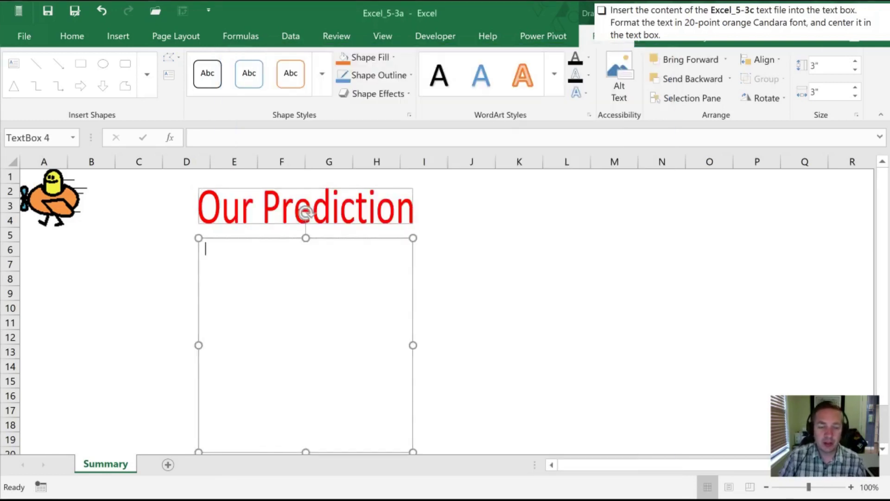
# Paste the toy-line paragraph into the text box and format it as Candara, size 20.
pyautogui.write('The new toy line has performed well to date with support from targeted marketing campaigns, and we envision that it will continue to do so!')
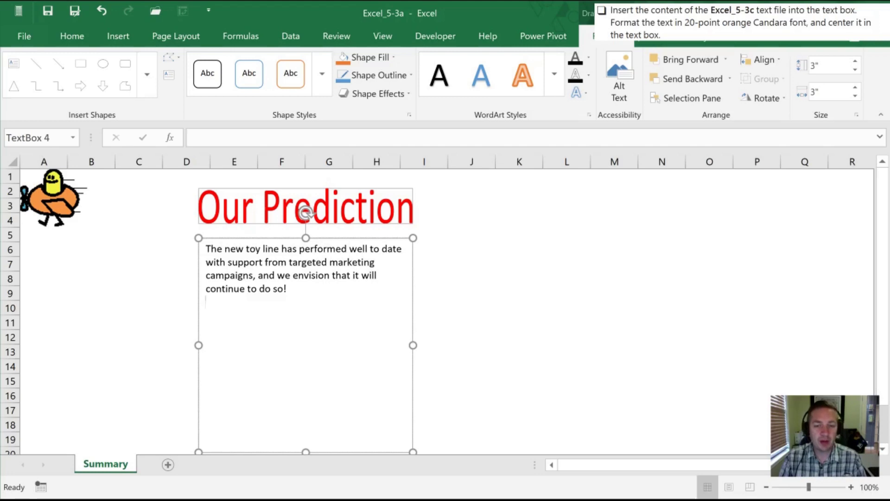
pyautogui.press('BackSpace')
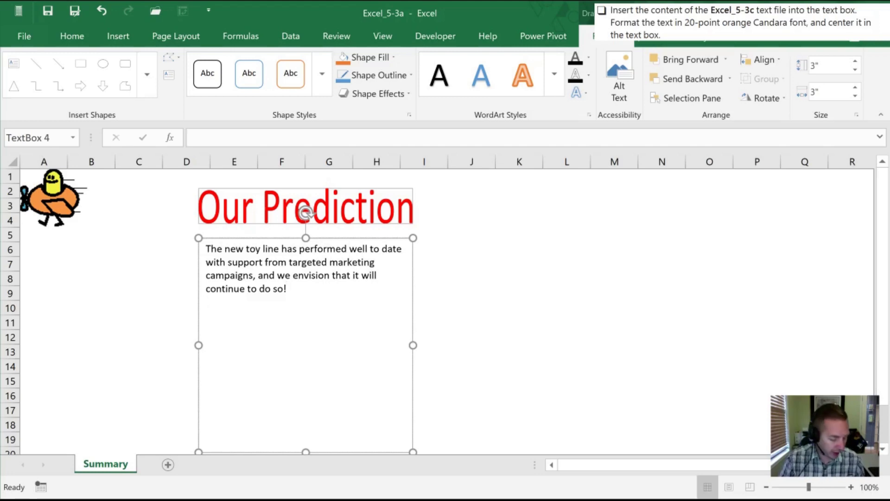
pyautogui.hotkey('ctrl', 'a')
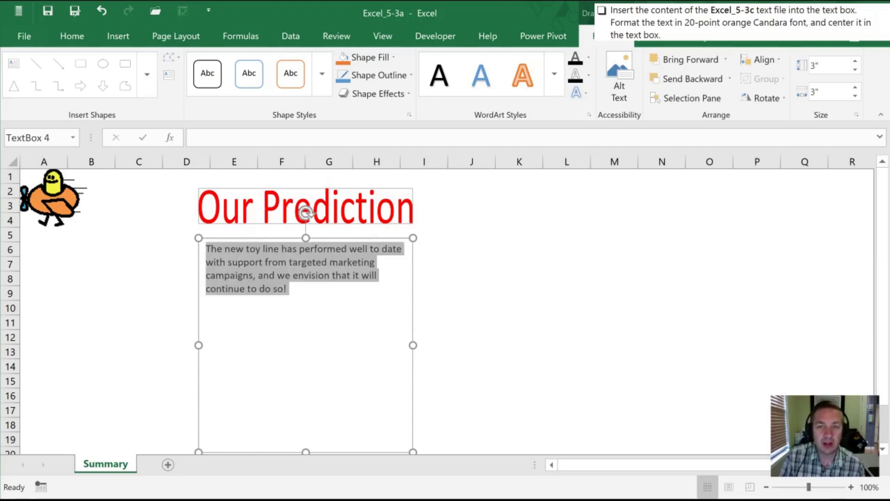
pyautogui.click(67, 37)
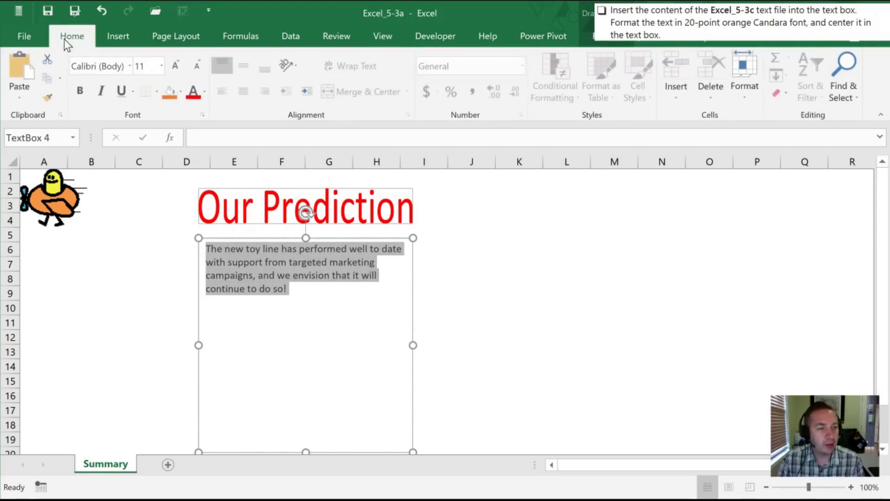
pyautogui.click(130, 66)
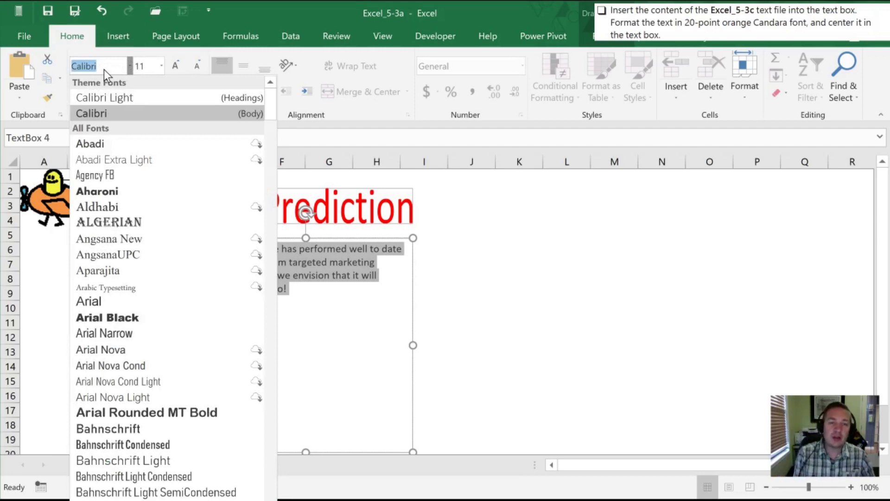
pyautogui.write('Candara')
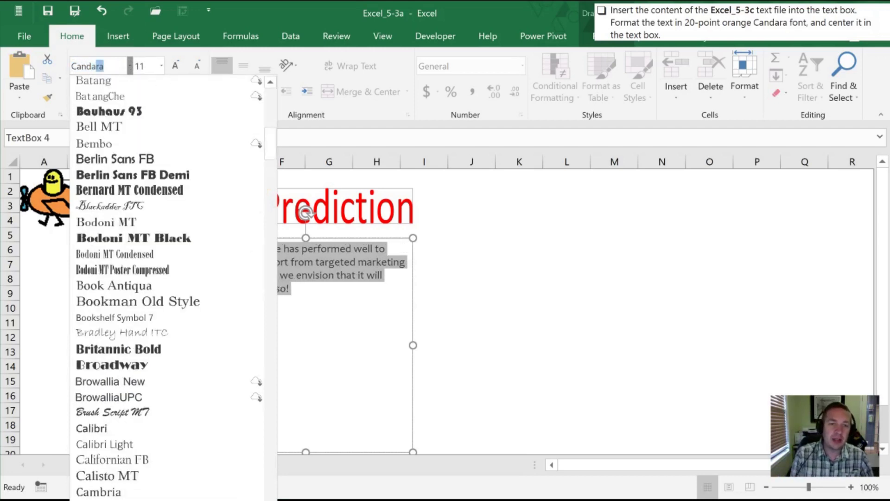
pyautogui.press('Return')
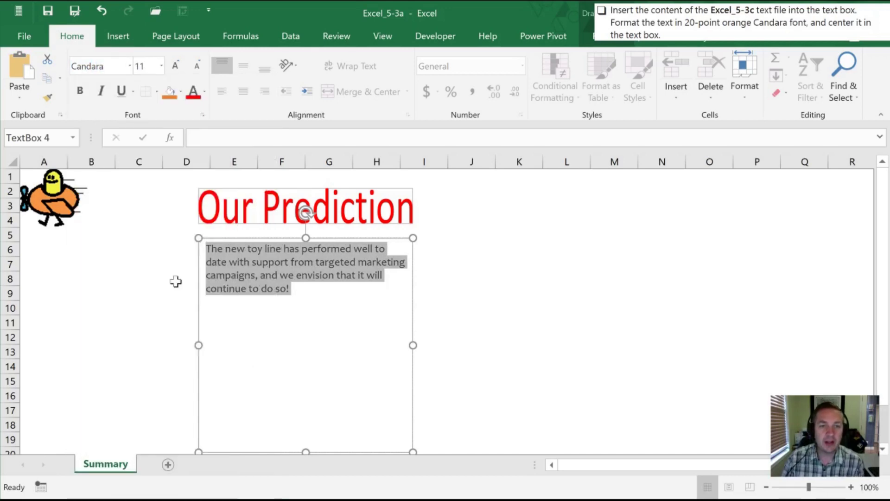
pyautogui.click(160, 66)
pyautogui.click(162, 66)
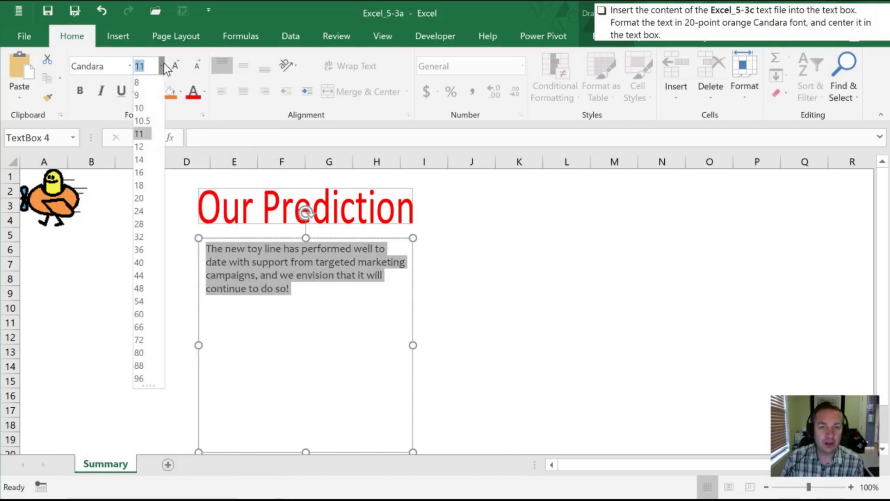
pyautogui.click(135, 202)
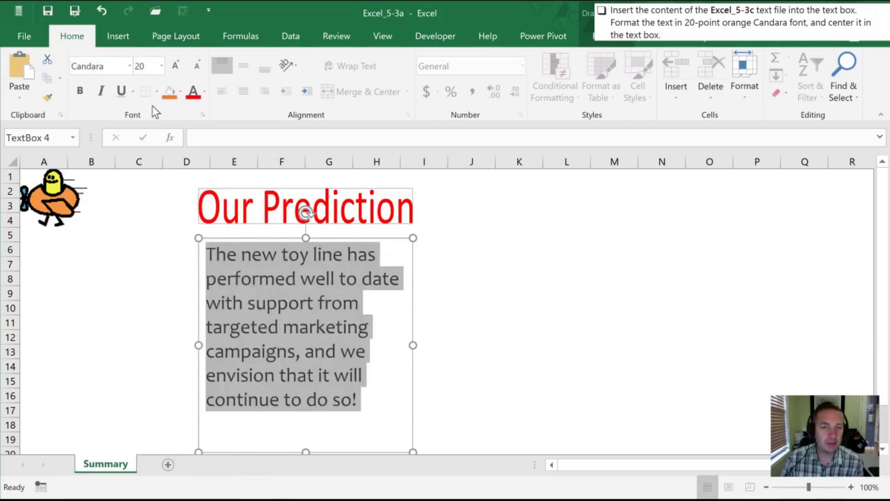
# Make the paragraph text orange and center it within the text box.
pyautogui.click(180, 92)
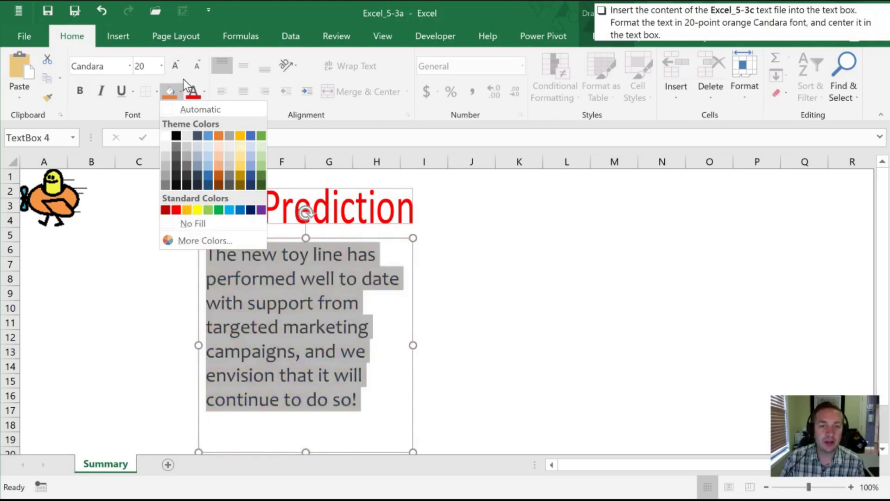
pyautogui.click(183, 79)
pyautogui.click(204, 92)
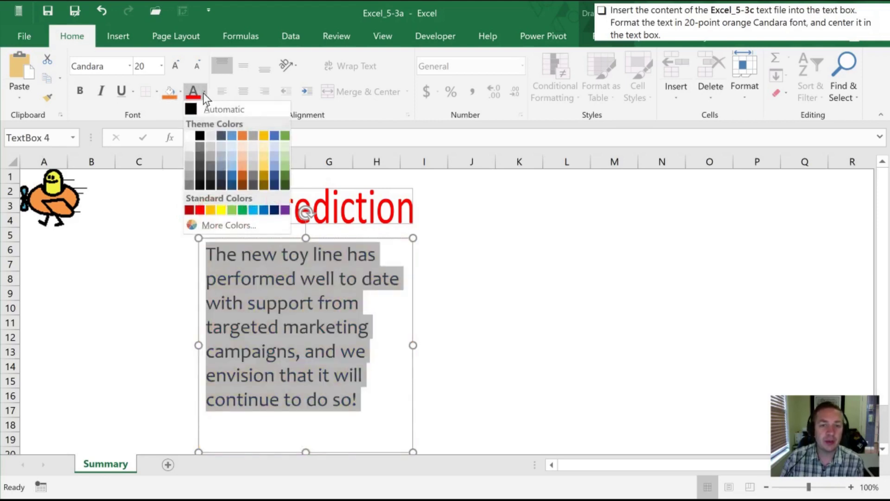
pyautogui.click(211, 210)
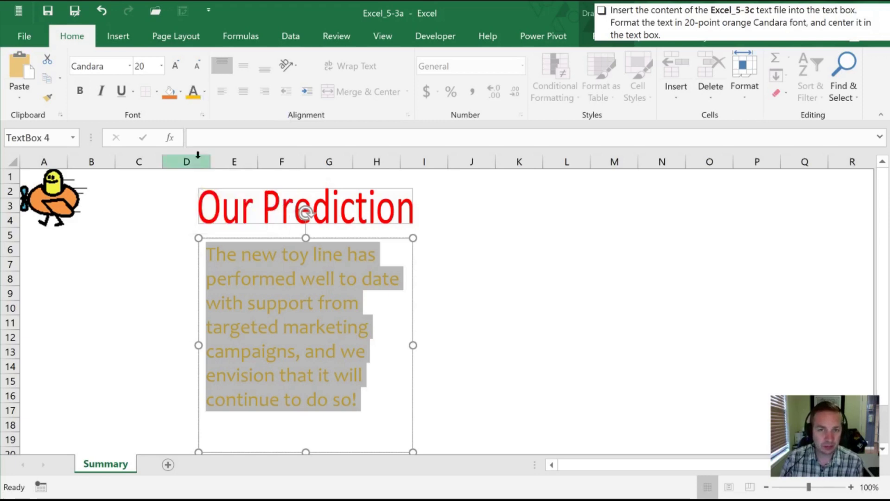
pyautogui.click(244, 90)
pyautogui.click(501, 261)
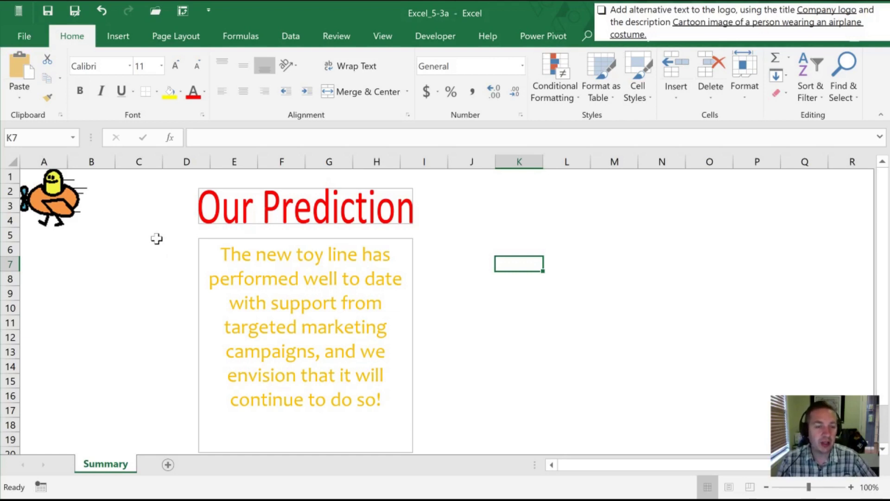
# Open the Alt Text pane for the logo picture via Picture Format.
pyautogui.click(39, 200)
pyautogui.rightClick(52, 204)
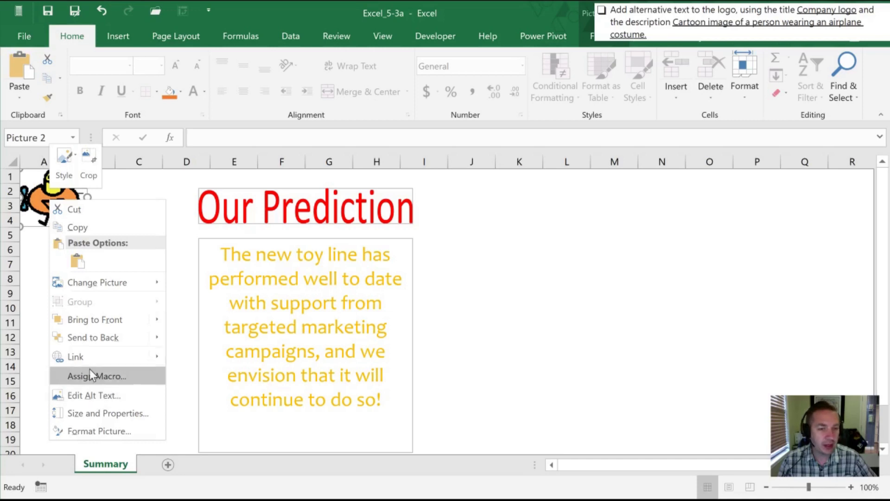
pyautogui.click(29, 213)
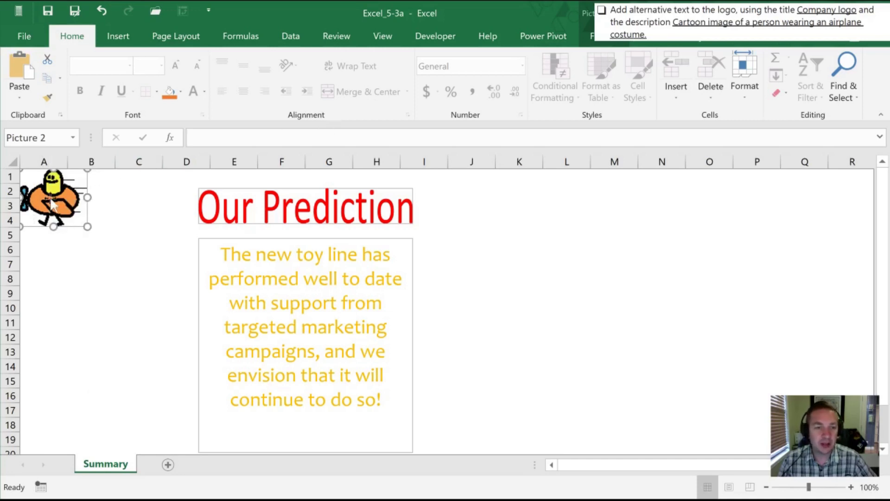
pyautogui.click(609, 41)
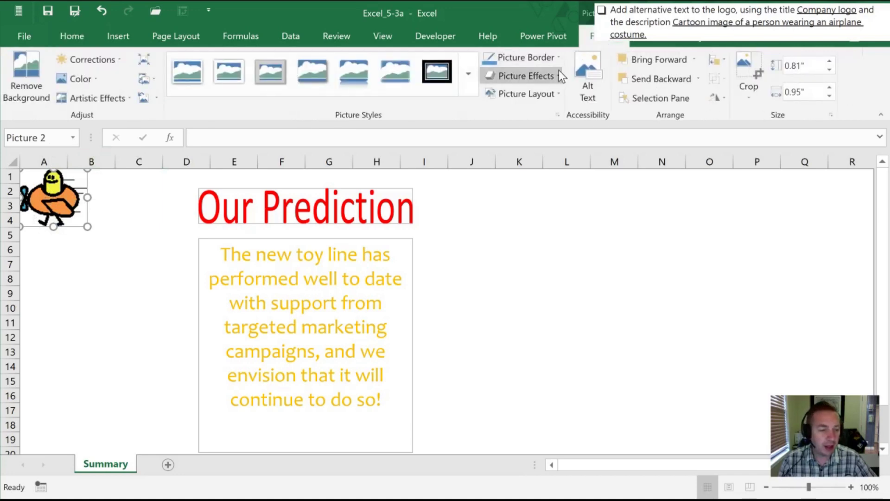
pyautogui.click(591, 77)
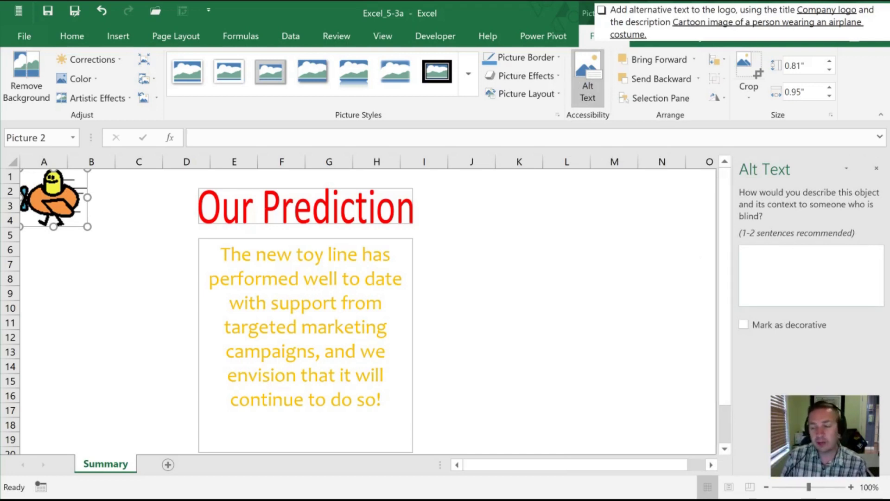
# Enter 'Company Logo' as the first line of the logo's alt text.
pyautogui.click(741, 252)
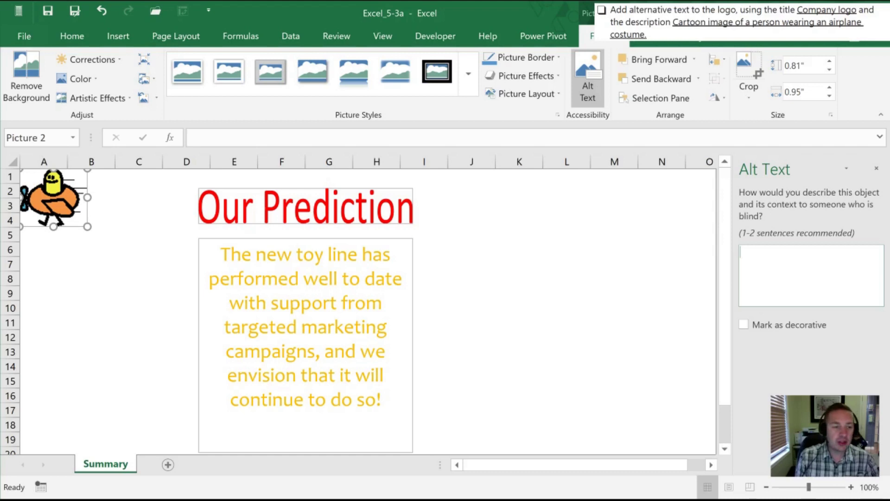
pyautogui.write('Con')
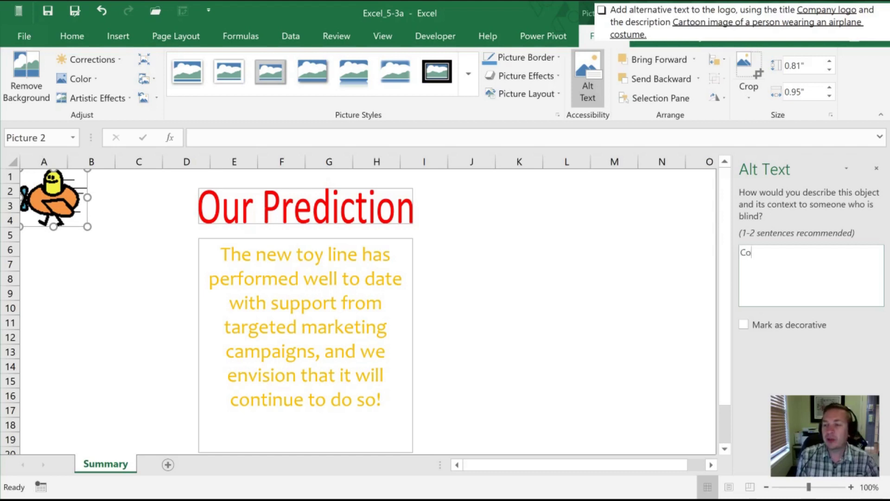
pyautogui.press('BackSpace')
pyautogui.write('man')
pyautogui.press('BackSpace')
pyautogui.press('BackSpace')
pyautogui.press('BackSpace')
pyautogui.write('mp')
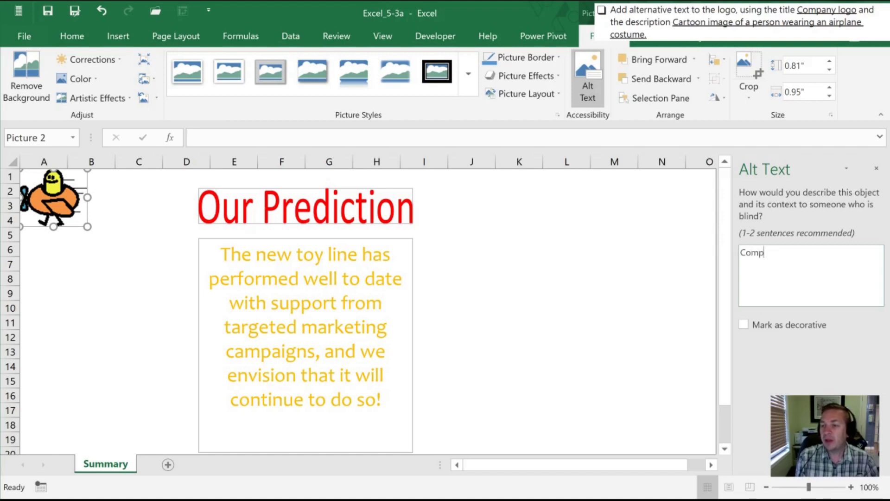
pyautogui.write('any')
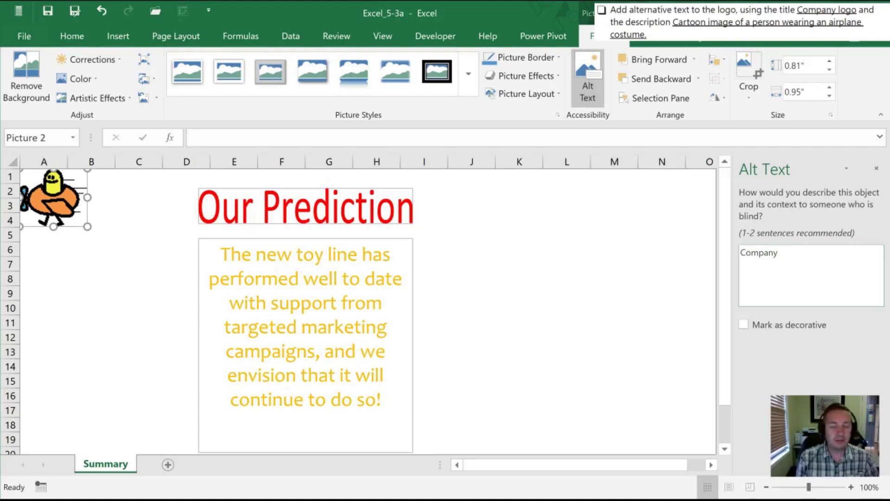
pyautogui.write(' Logo')
# Add 'Cartoon image of a person wearing an airplane costume.' on a new line and verify it.
pyautogui.press('Return')
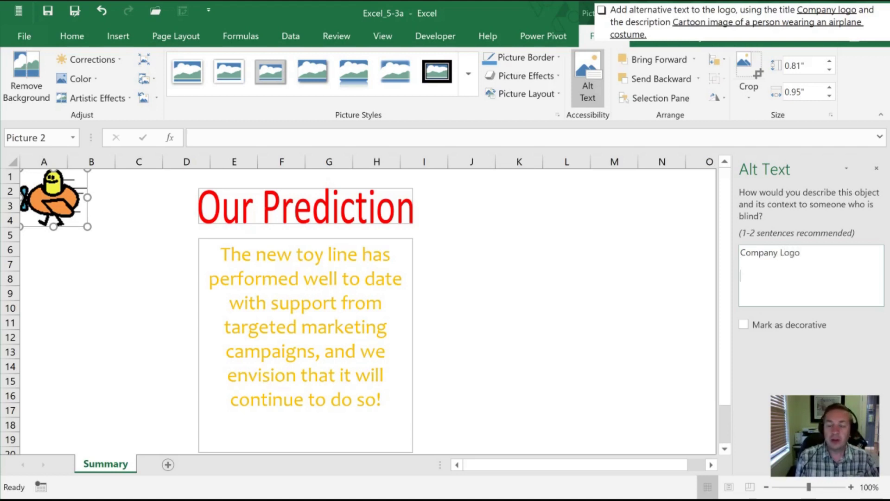
pyautogui.write('C')
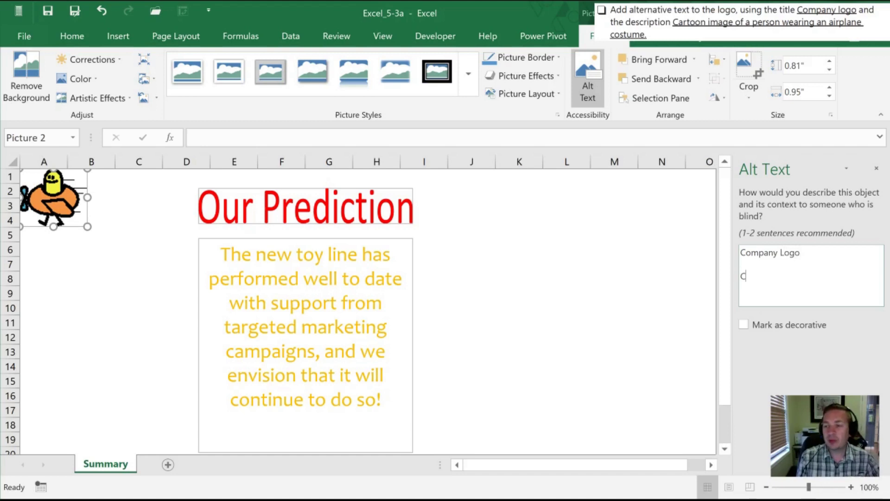
pyautogui.write('artoon image of')
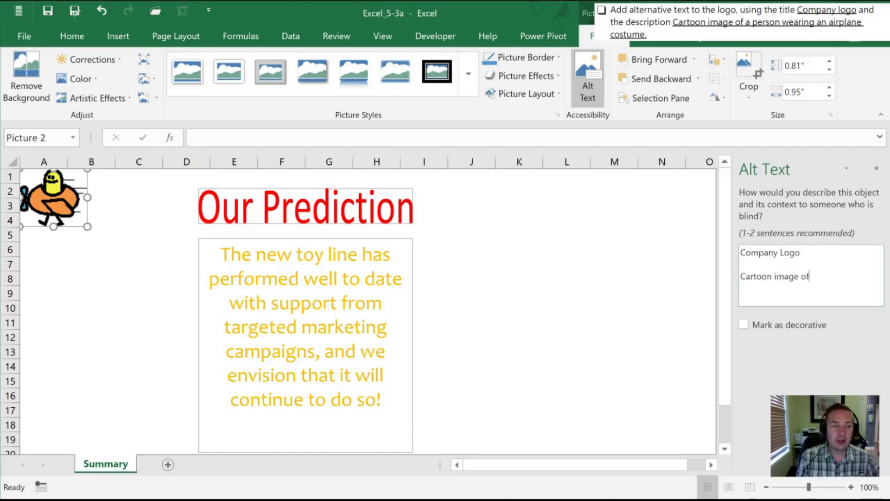
pyautogui.write(' a person twea')
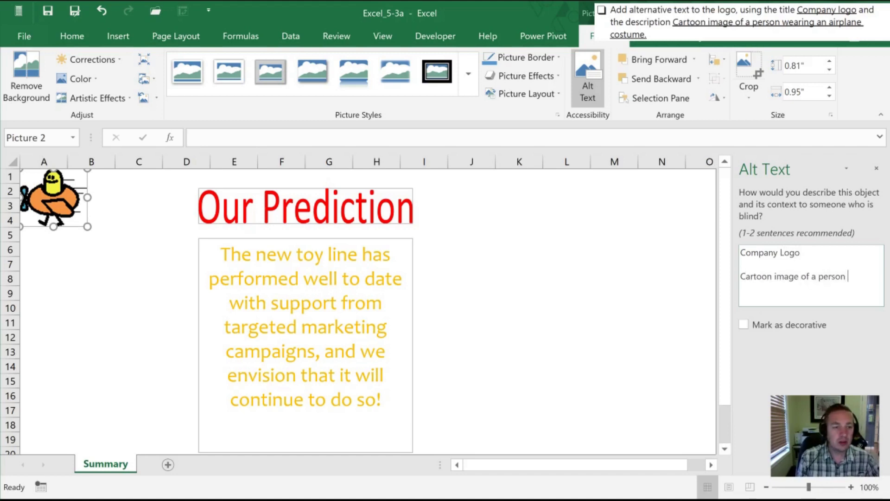
pyautogui.press('BackSpace')
pyautogui.press('BackSpace')
pyautogui.press('BackSpace')
pyautogui.press('BackSpace')
pyautogui.write('we')
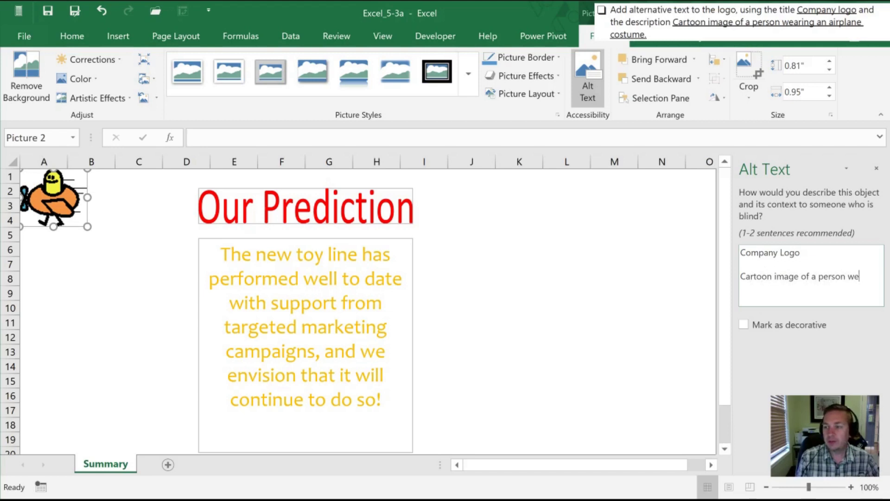
pyautogui.write('aring an airplane')
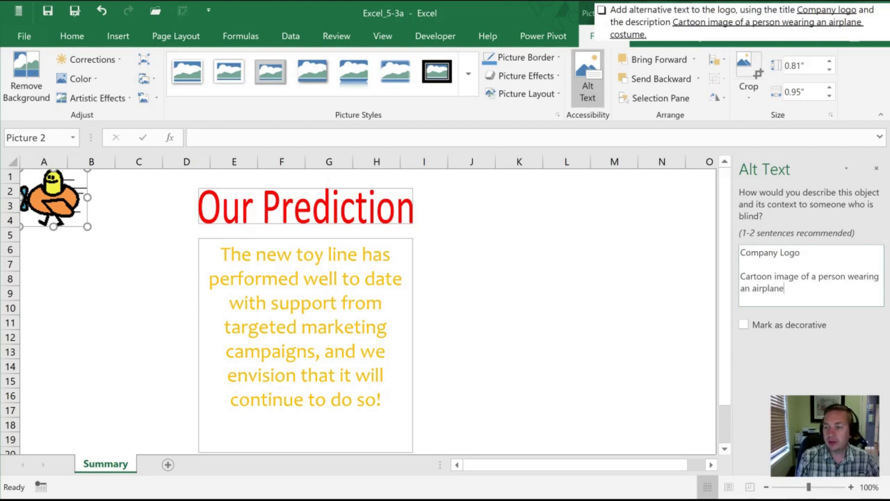
pyautogui.write(' costume.')
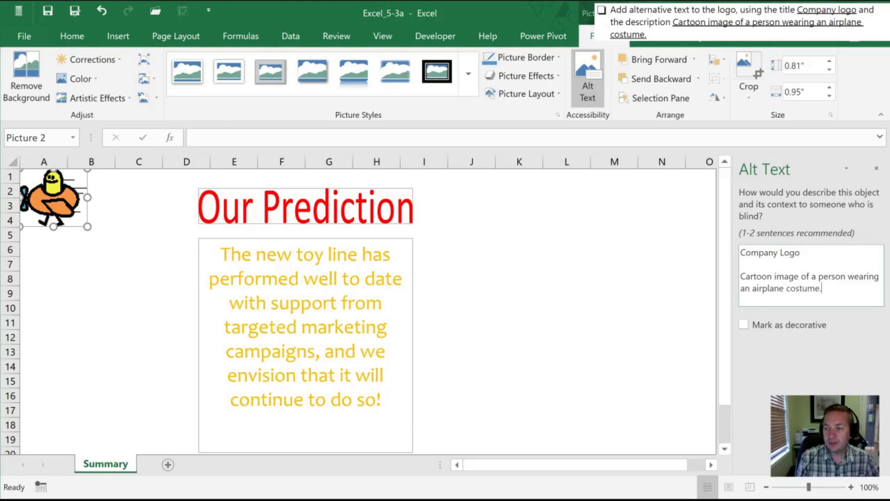
pyautogui.click(660, 283)
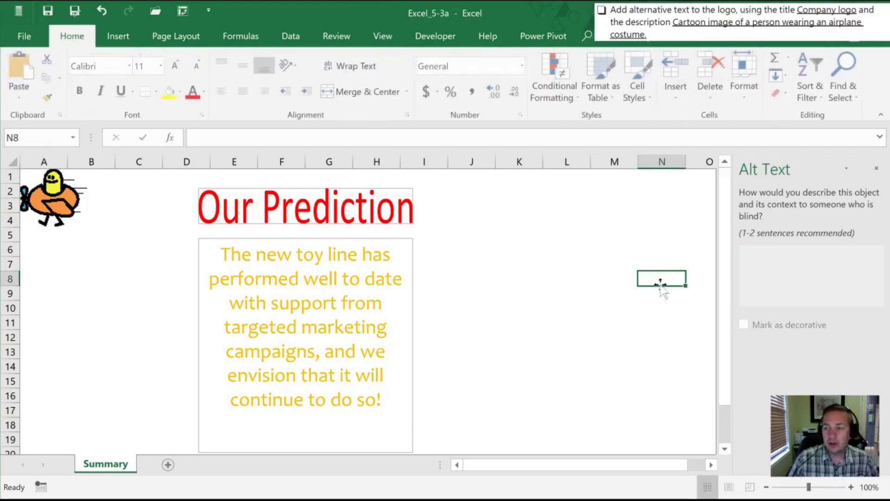
pyautogui.click(55, 197)
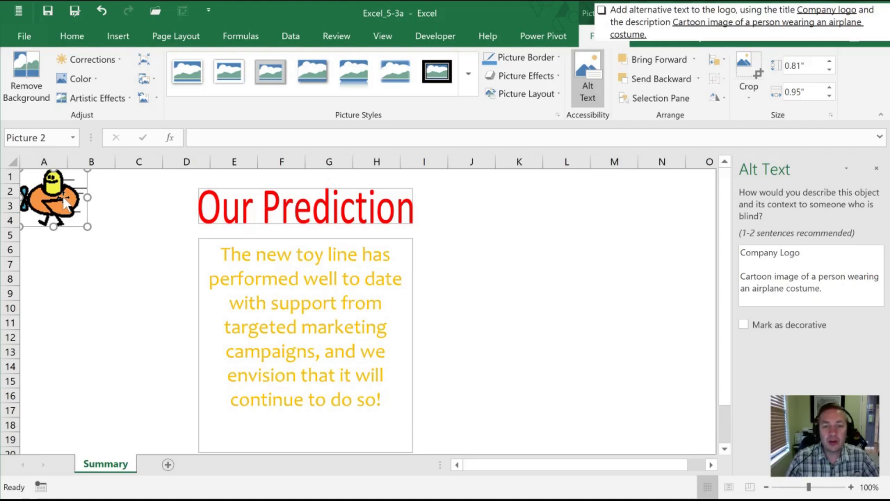
pyautogui.click(489, 250)
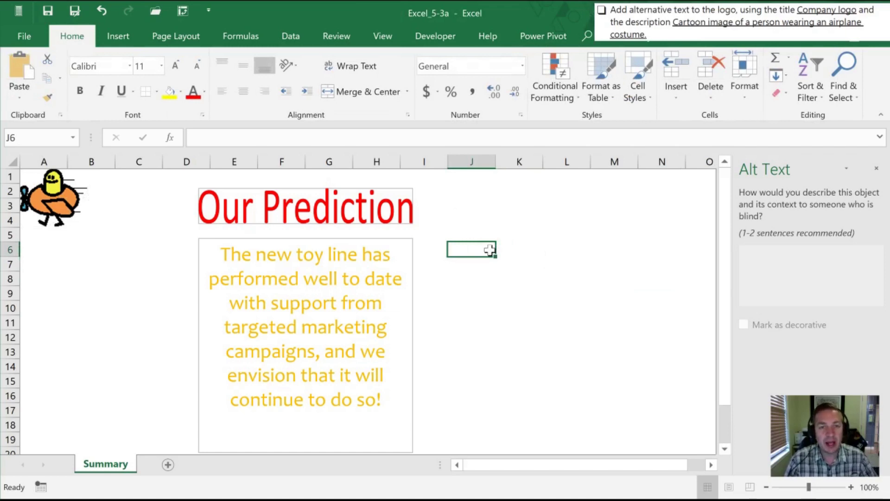
# Choose the Arrow: Left block arrow from the Insert Shapes gallery.
pyautogui.click(112, 43)
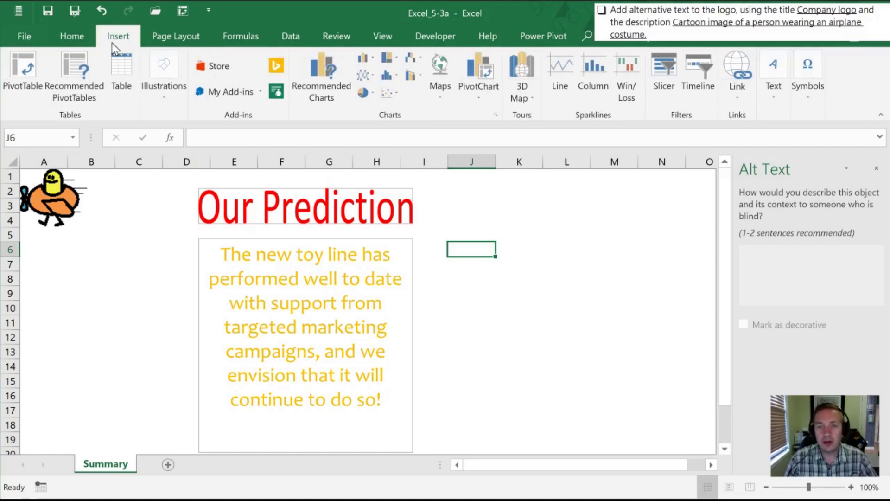
pyautogui.click(164, 98)
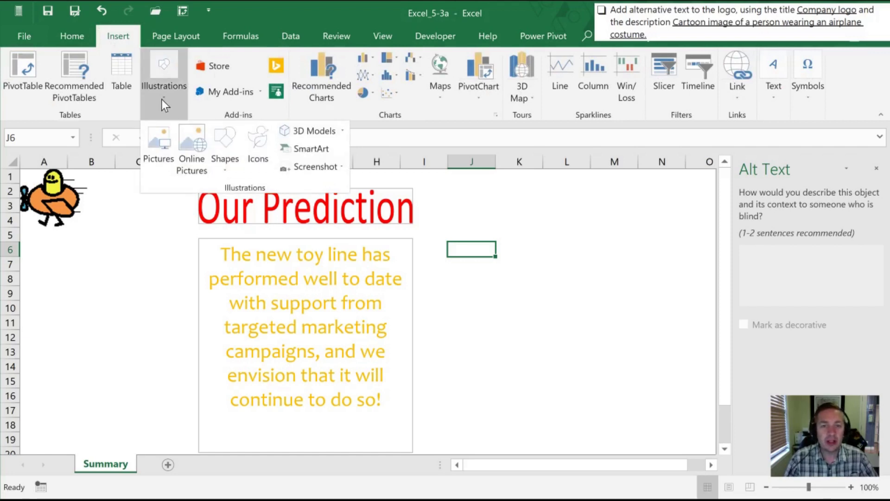
pyautogui.click(223, 162)
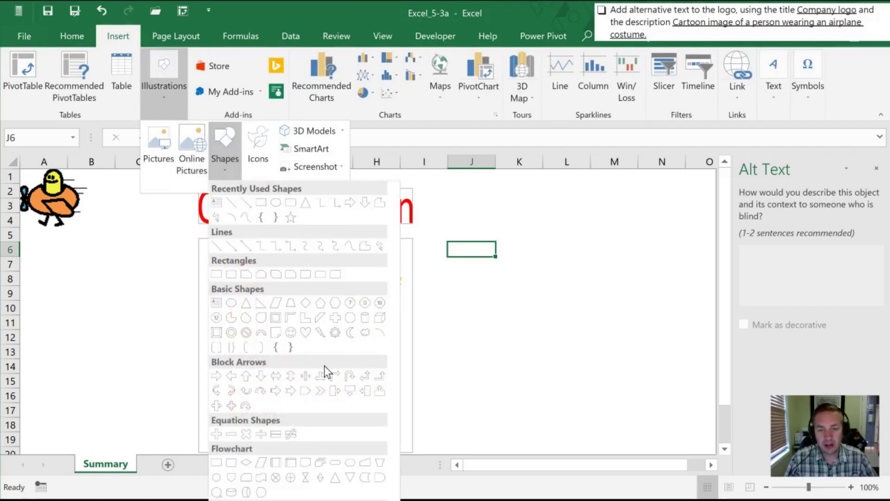
pyautogui.click(231, 374)
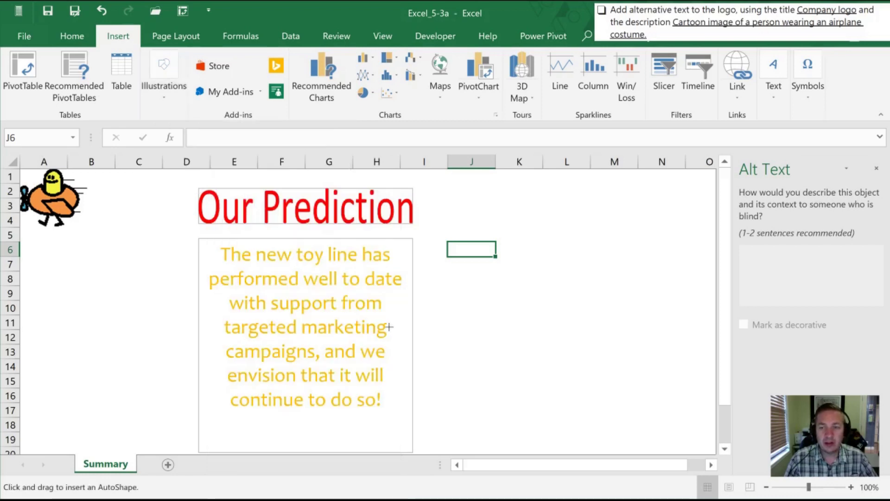
# Draw the left arrow beside the prediction text box and fill it Blue-Gray.
pyautogui.moveTo(472, 201)
pyautogui.mouseDown()
pyautogui.moveTo(569, 263)
pyautogui.moveTo(651, 269)
pyautogui.mouseUp()
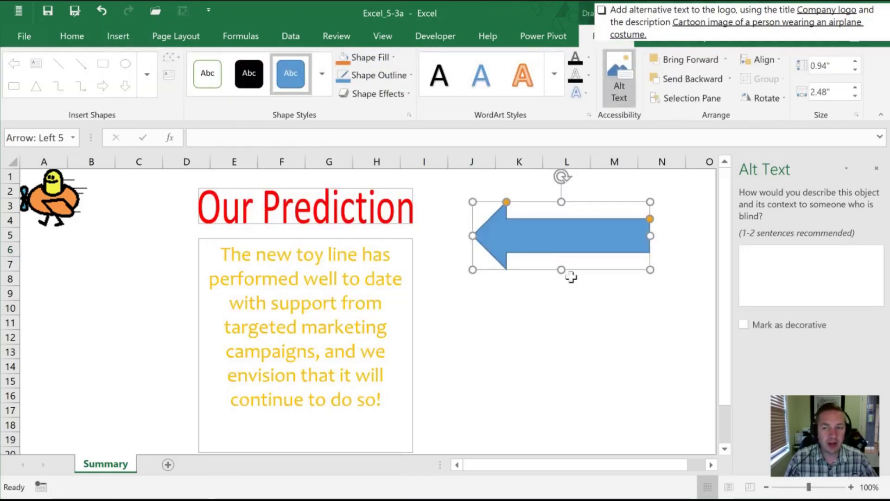
pyautogui.moveTo(540, 217); pyautogui.dragTo(520, 240)
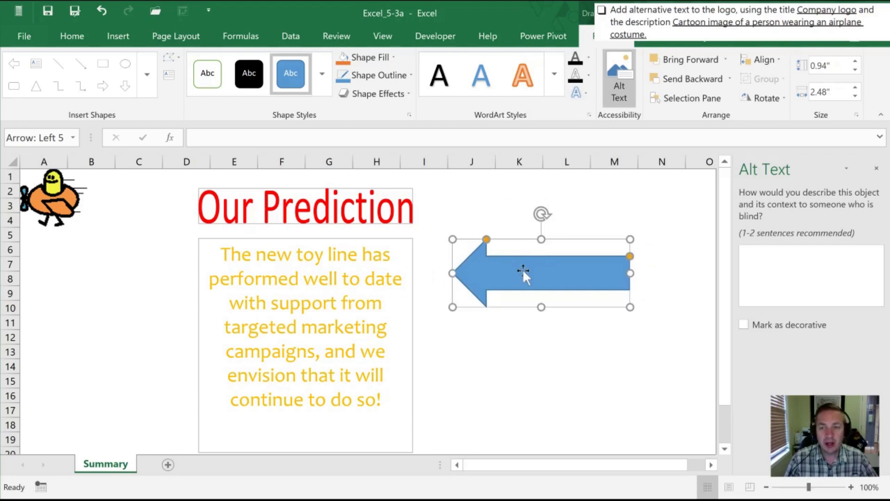
pyautogui.click(392, 58)
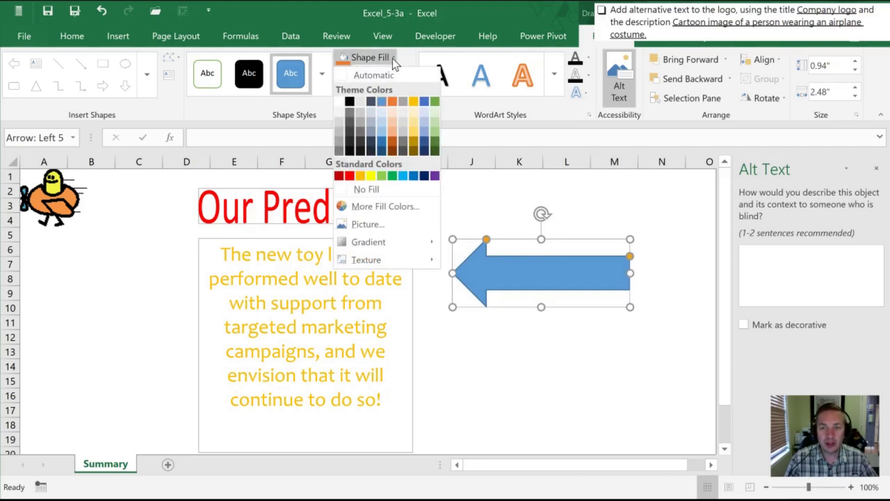
pyautogui.click(371, 133)
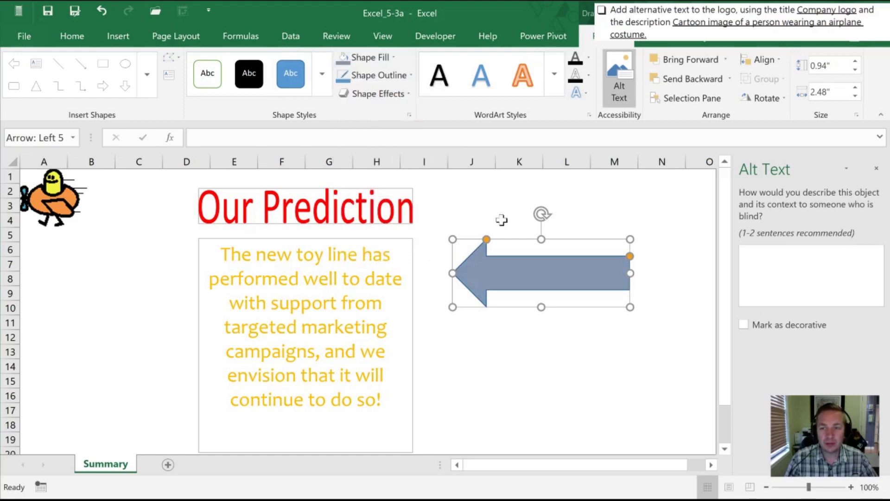
pyautogui.click(517, 219)
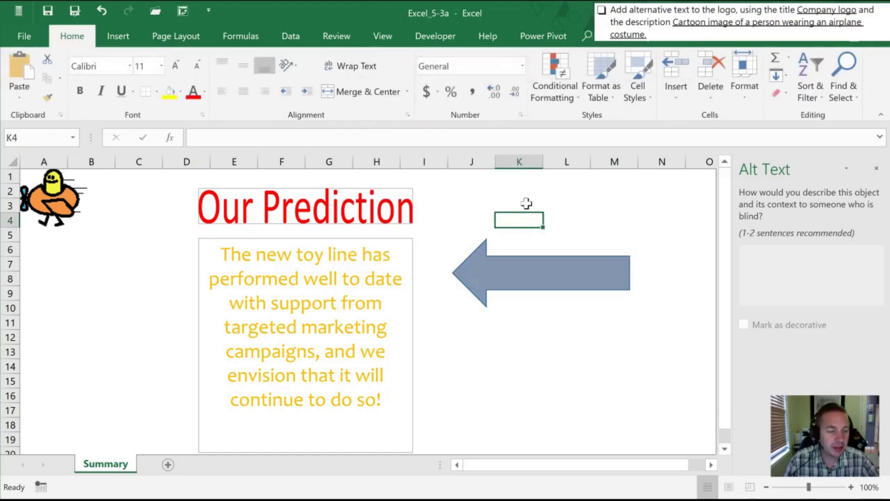